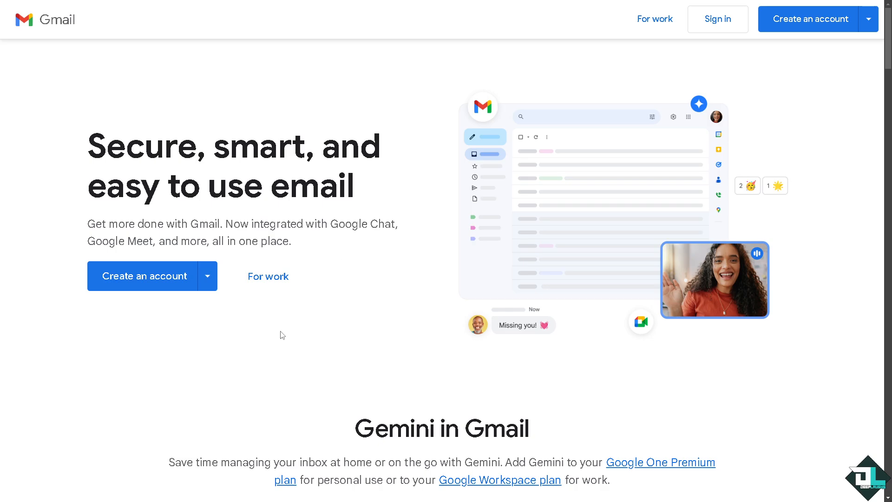
# - Start creating a Gmail account for personal use
pyautogui.click(207, 280)
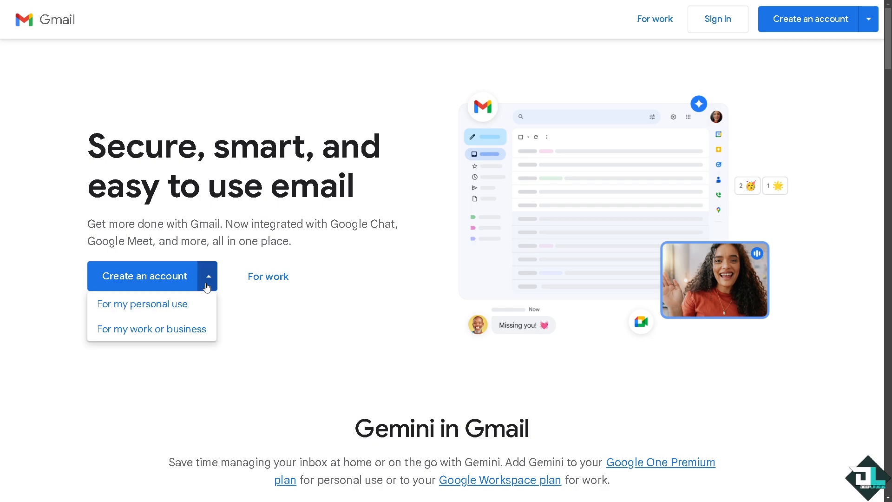
pyautogui.click(179, 307)
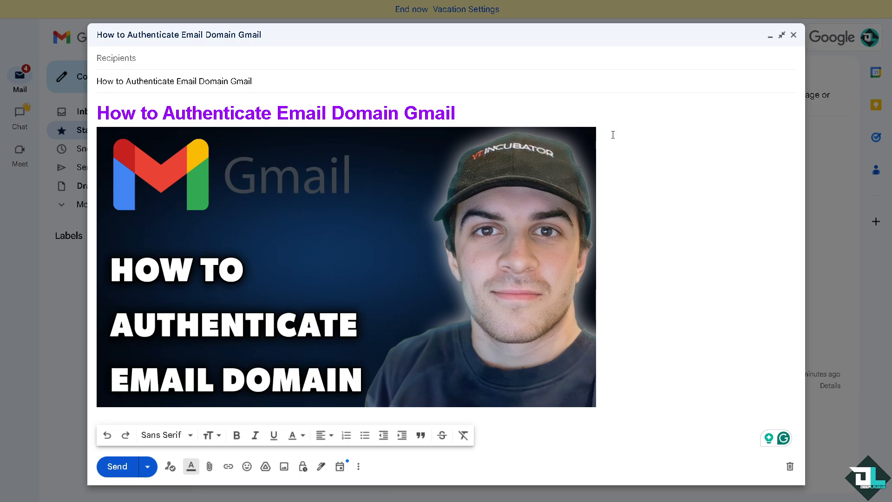
# - Shrink the open email draft out of full screen and open the Admin console from the Google apps
pyautogui.click(782, 34)
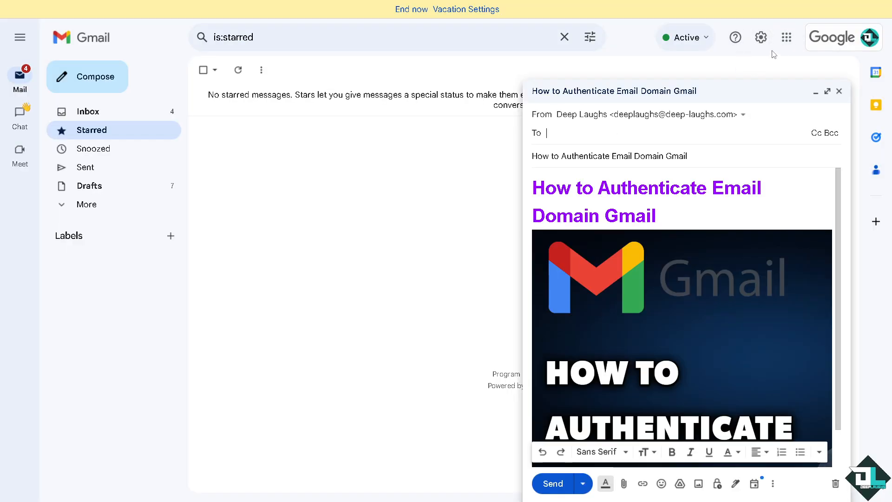
pyautogui.click(787, 38)
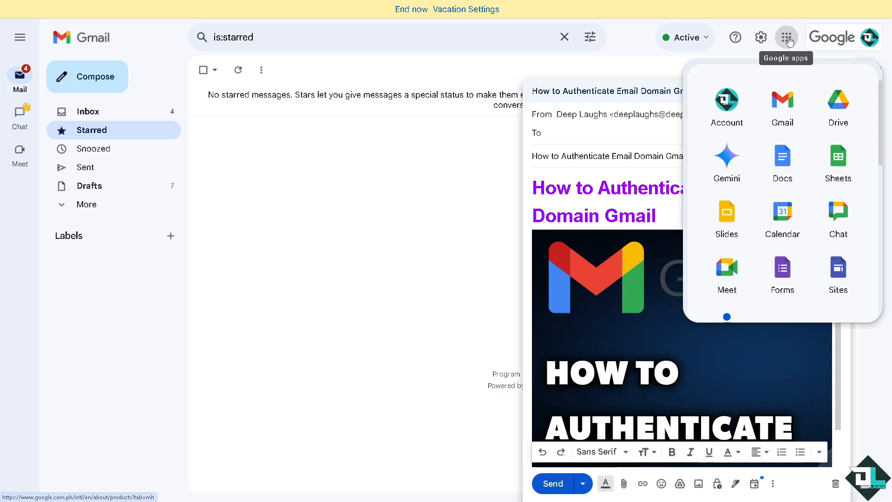
pyautogui.scroll(-5, 753, 183)
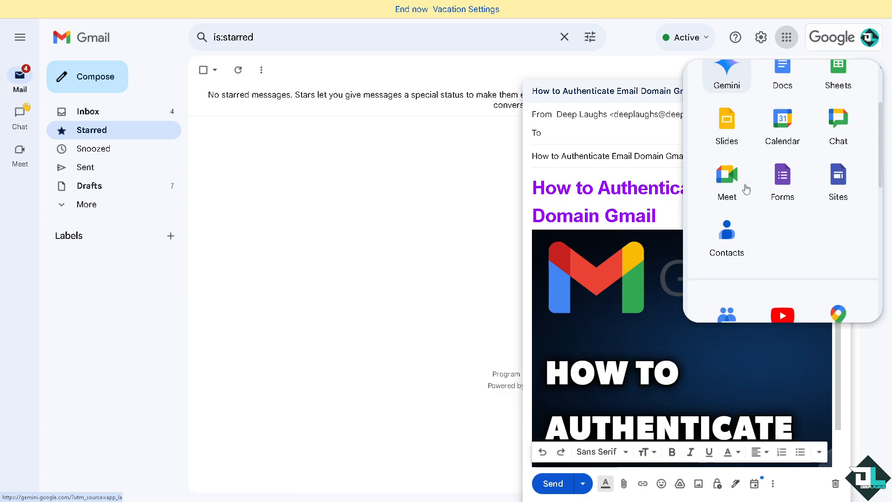
pyautogui.scroll(2, 741, 196)
pyautogui.scroll(-3, 732, 195)
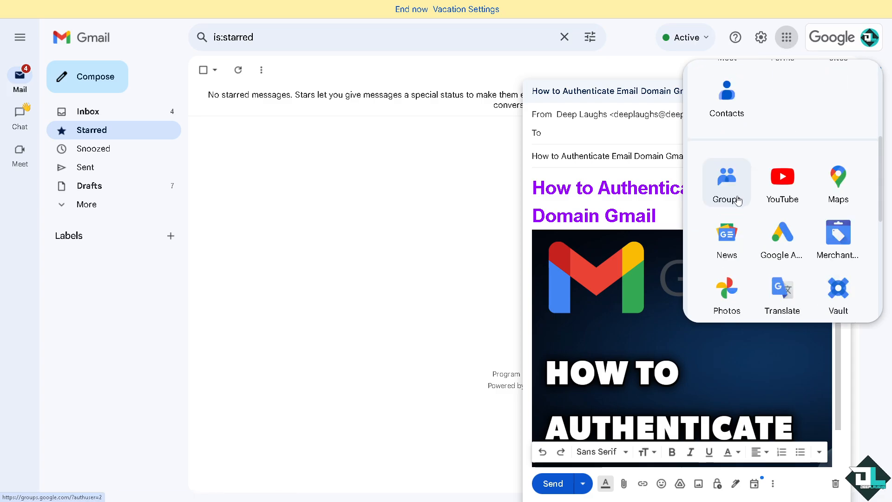
pyautogui.click(724, 260)
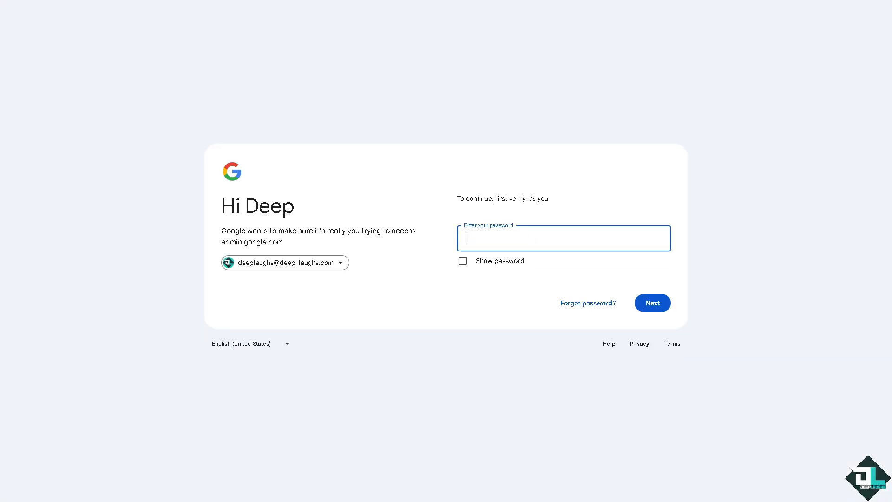
# - Verify the account by entering the account password and continue to the Admin console
pyautogui.write('••••••••••')
pyautogui.click(653, 302)
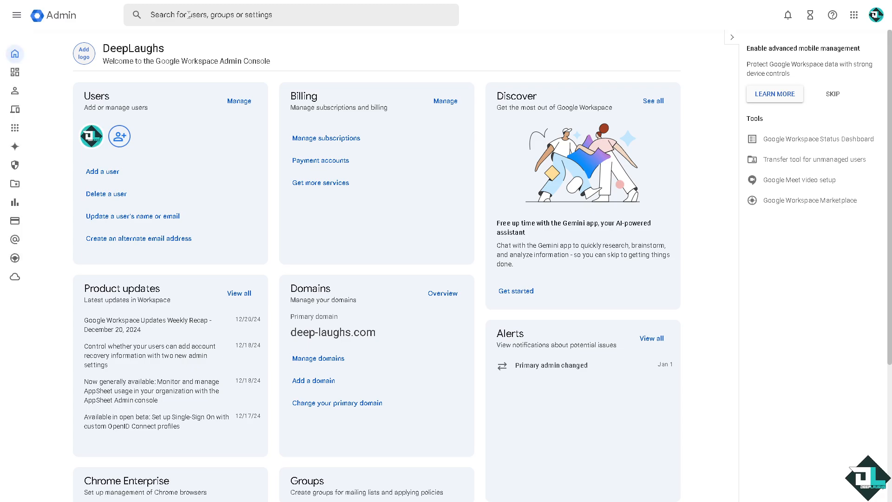
# - Search the Admin console for DKIM and open the DKIM authentication setting
pyautogui.click(189, 14)
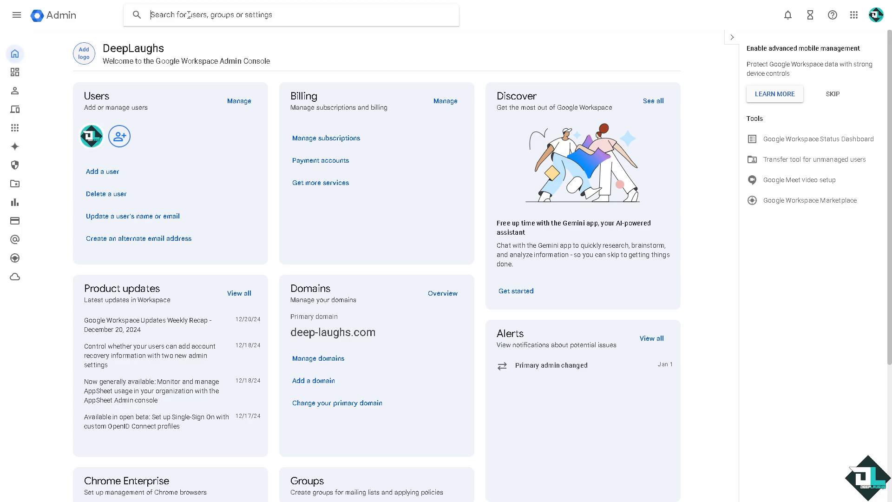
pyautogui.write('DKIM')
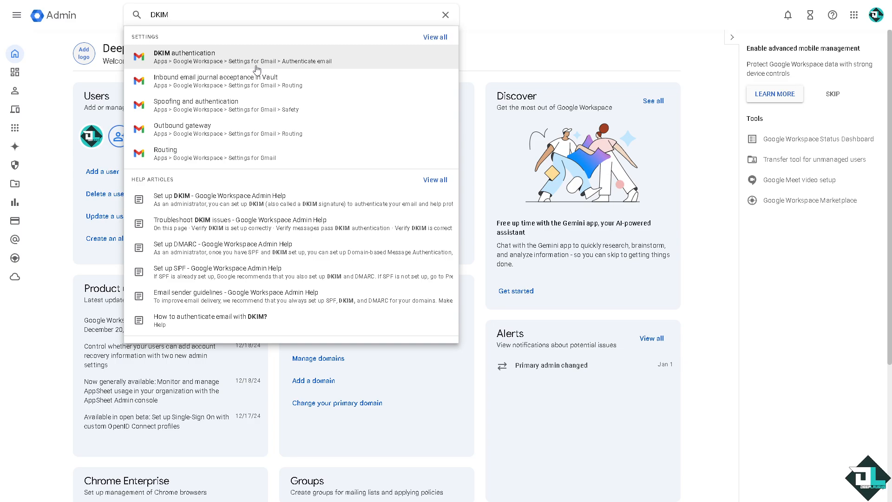
pyautogui.click(195, 62)
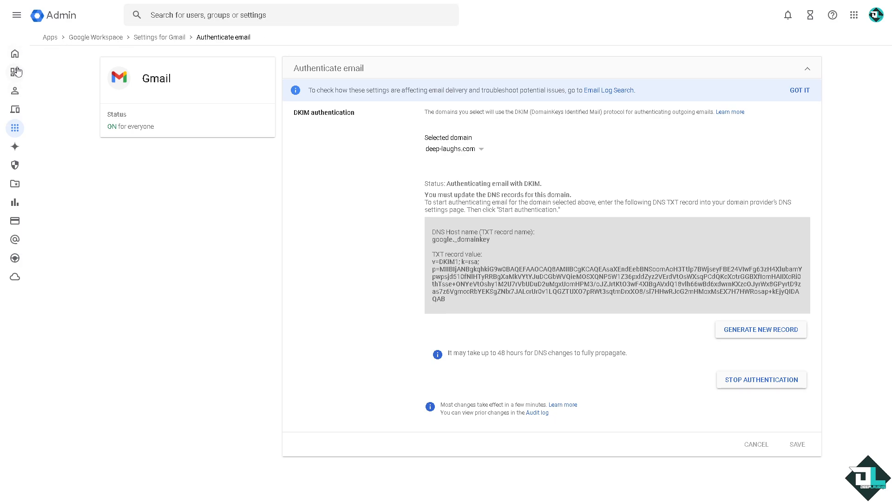
# - Go to the Google Workspace settings for Gmail under Apps and open the Authenticate email section
pyautogui.moveTo(16, 74)
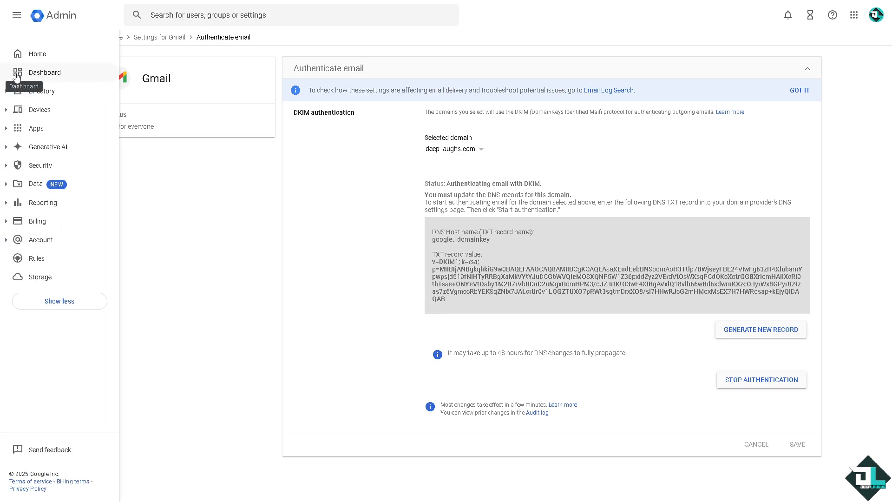
pyautogui.click(39, 133)
pyautogui.click(33, 169)
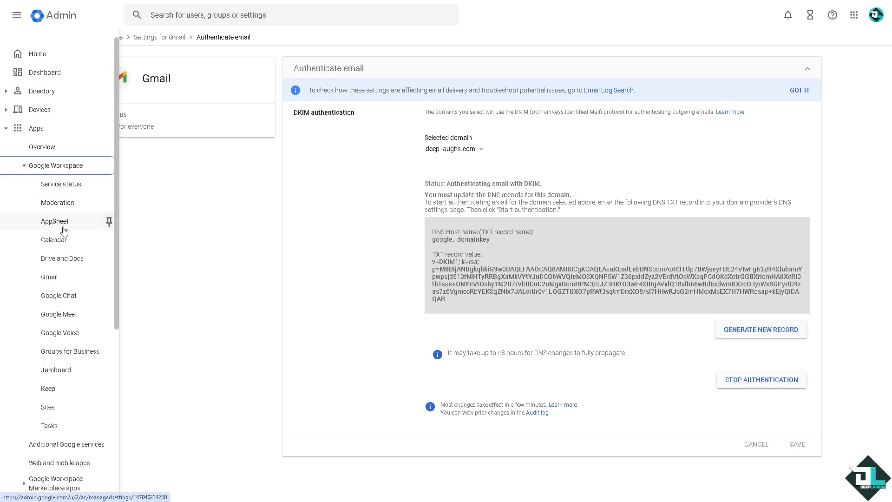
pyautogui.click(57, 283)
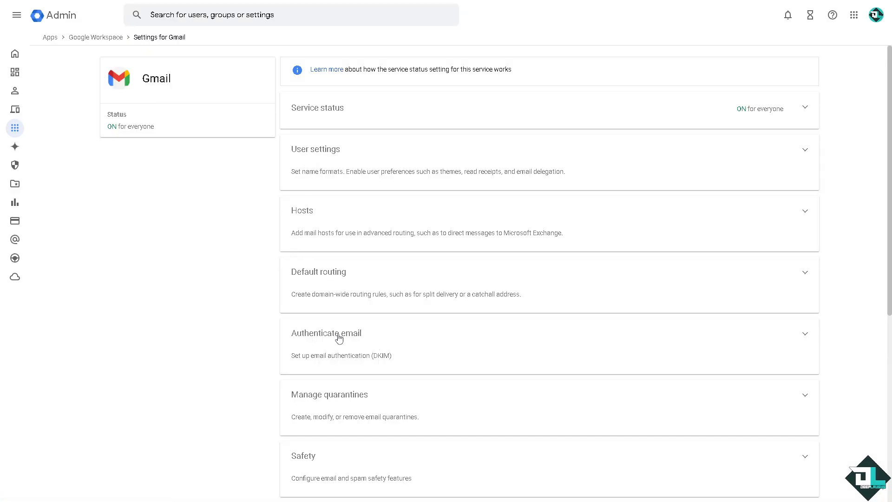
pyautogui.click(805, 331)
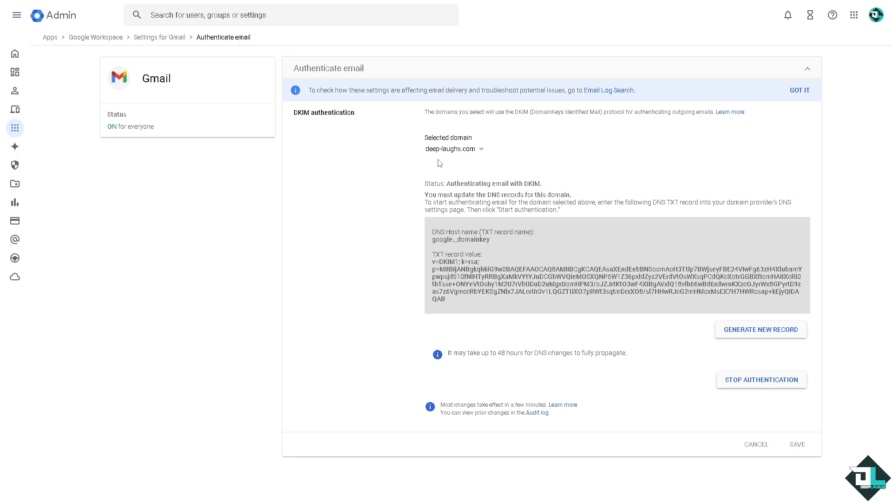
# - Check the selectable domains, and open the form for a new DKIM record to review its key bit length options
pyautogui.click(480, 149)
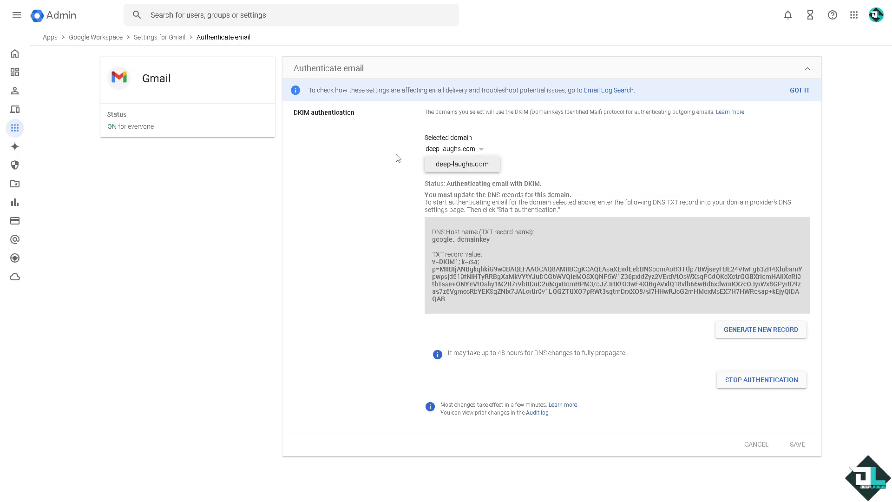
pyautogui.click(387, 158)
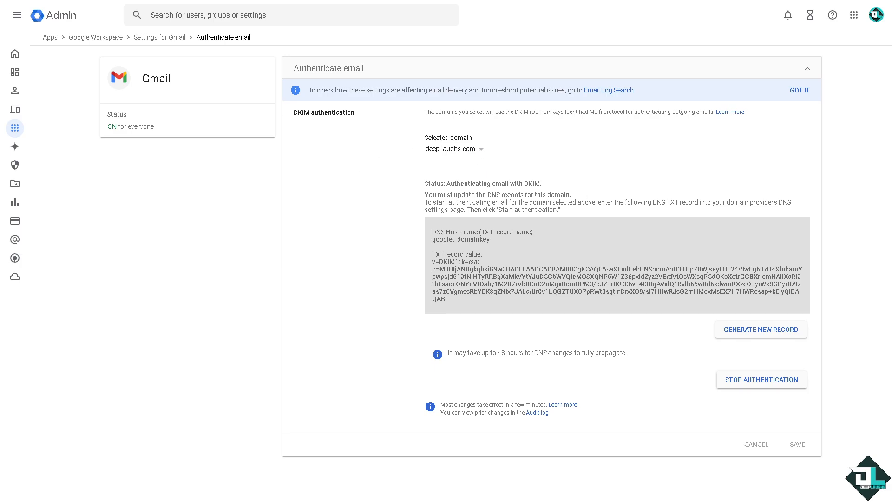
pyautogui.click(752, 334)
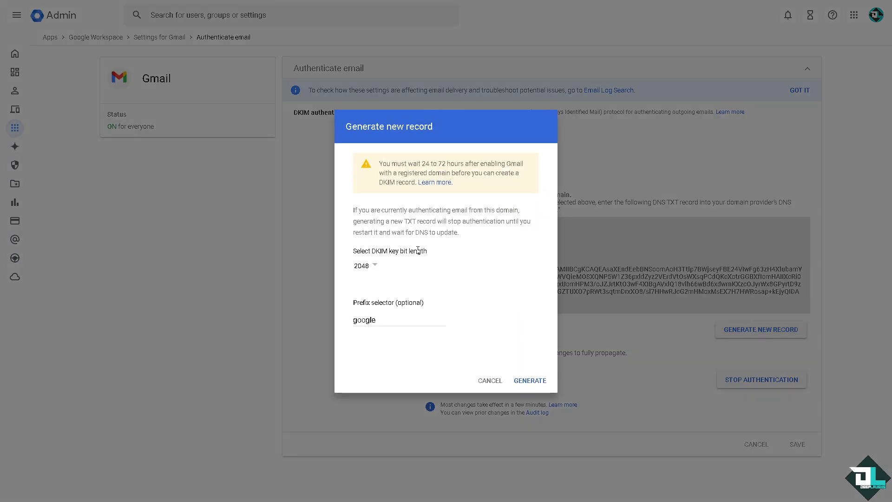
pyautogui.click(374, 266)
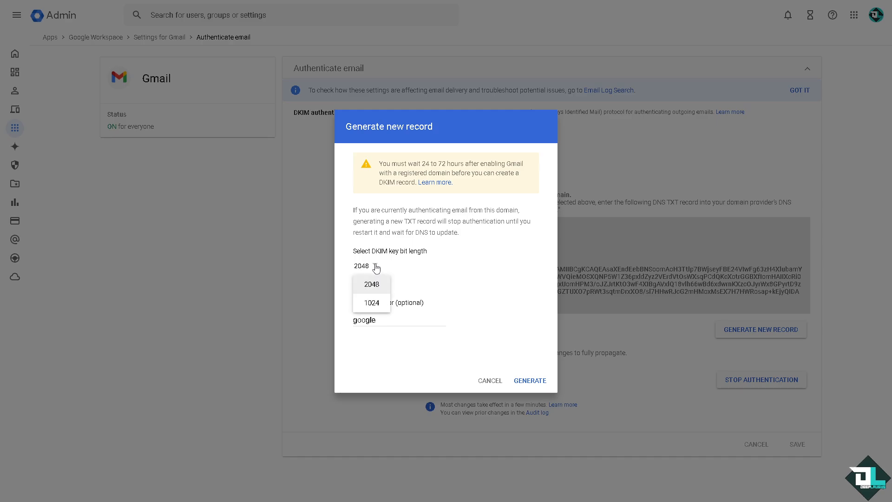
pyautogui.click(426, 270)
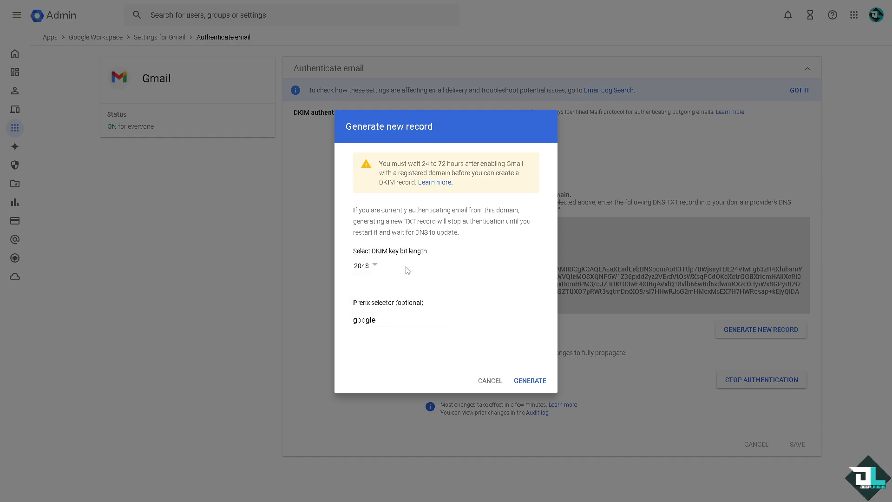
pyautogui.click(375, 266)
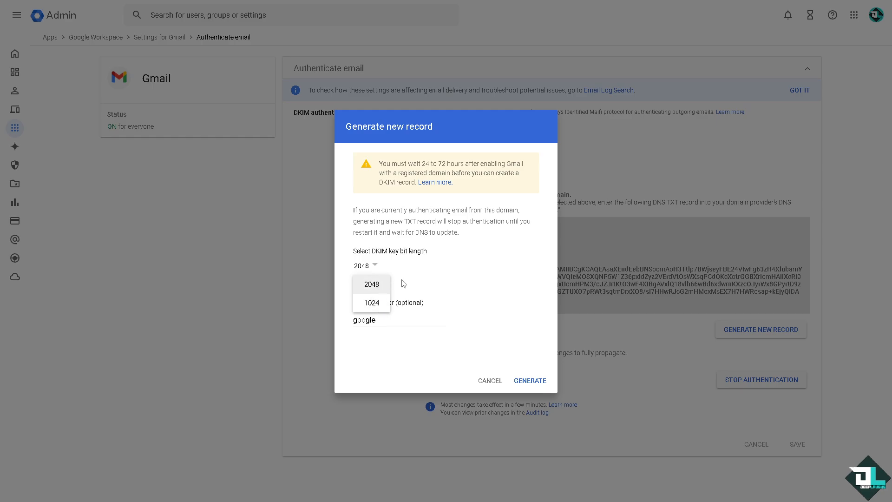
pyautogui.click(432, 274)
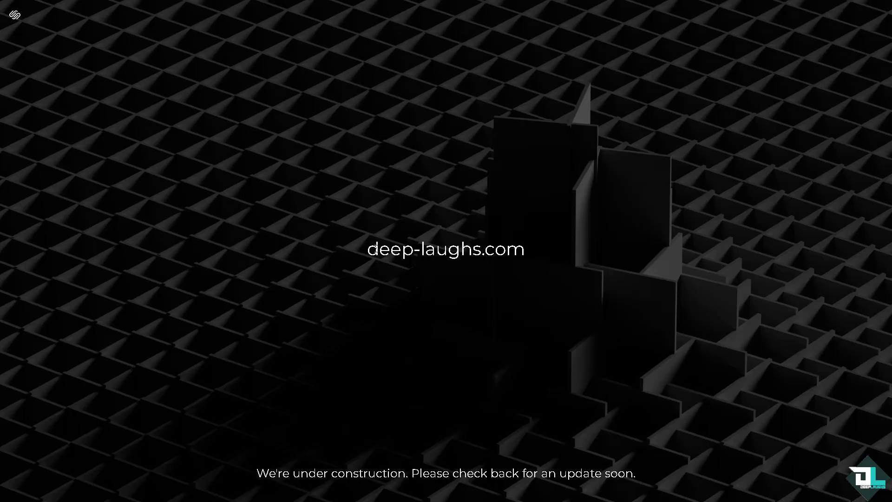
# - Switch to Squarespace and open the DNS settings of the deep-laughs.com domain
pyautogui.moveTo(376, 249); pyautogui.dragTo(525, 250)
pyautogui.click(149, 105)
pyautogui.click(16, 18)
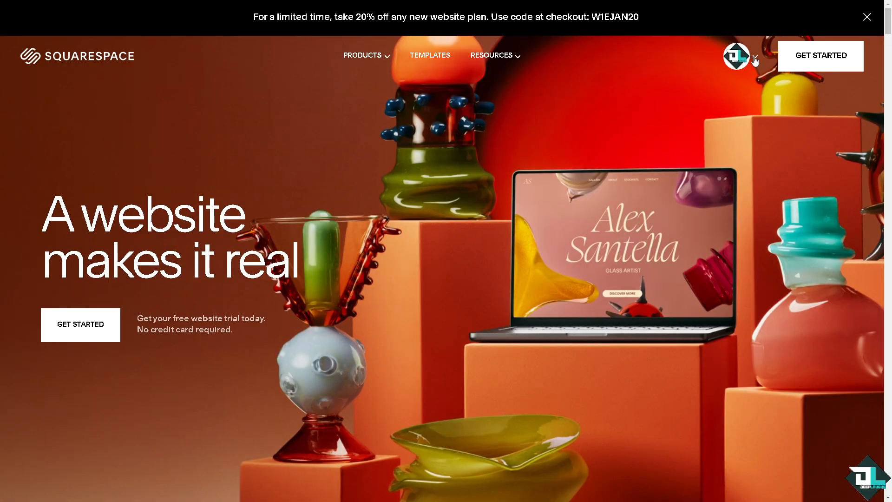
pyautogui.click(754, 60)
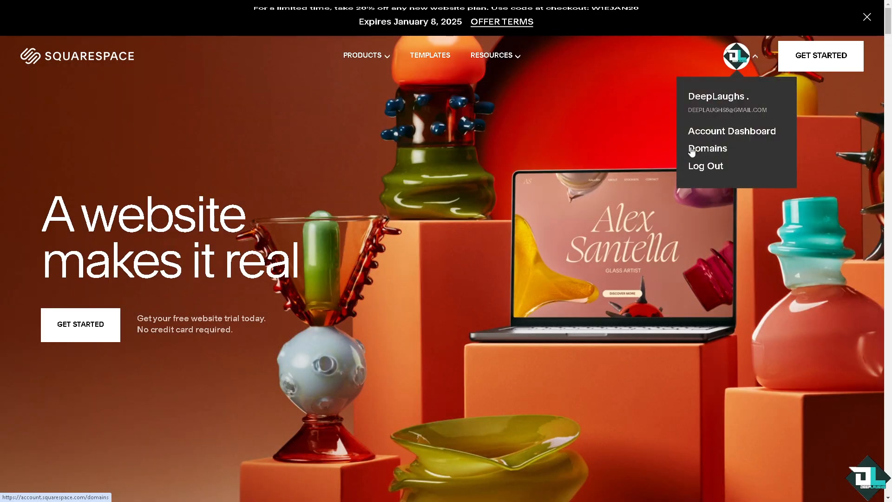
pyautogui.click(708, 149)
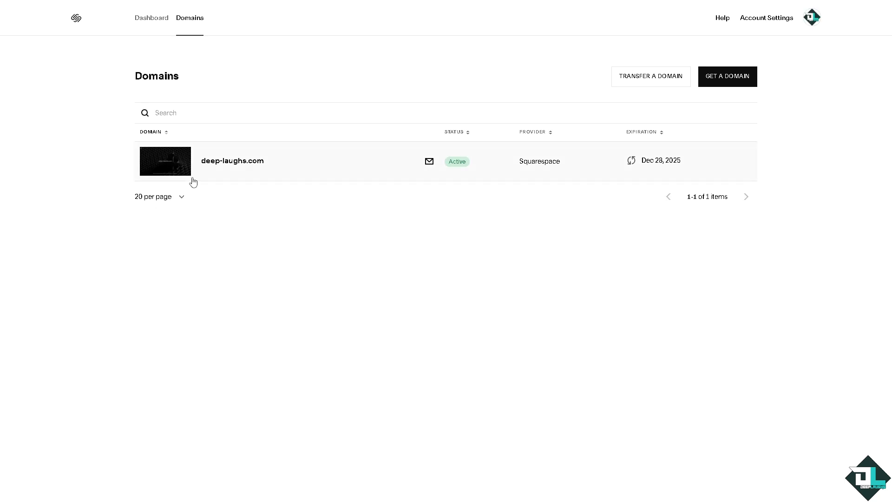
pyautogui.click(190, 178)
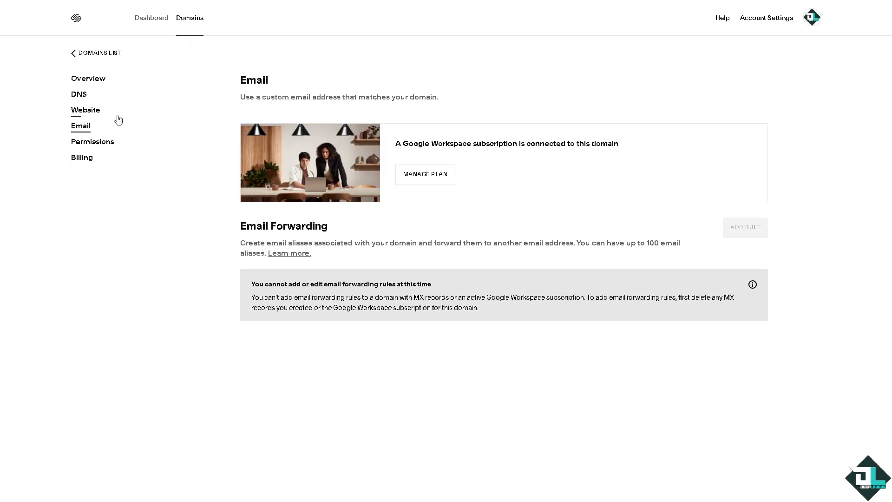
pyautogui.click(83, 97)
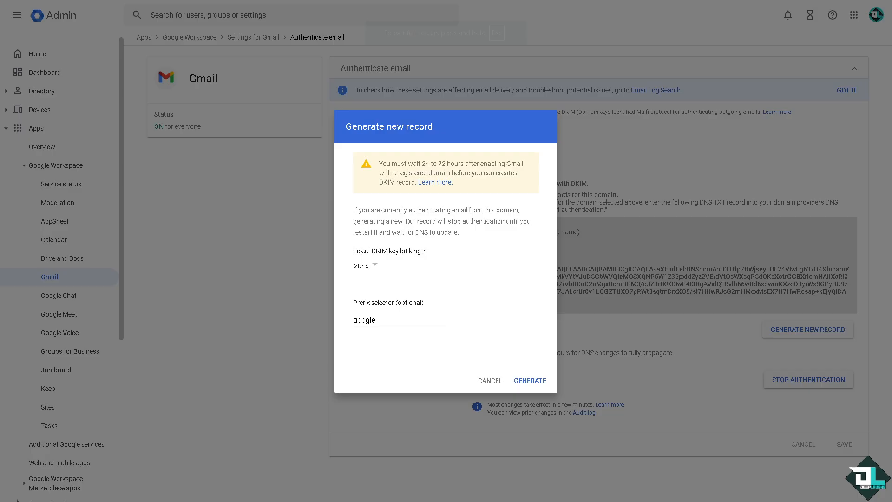
# - Back in the Admin console, generate the DKIM record with key bit length 2048 and prefix selector google
pyautogui.click(374, 267)
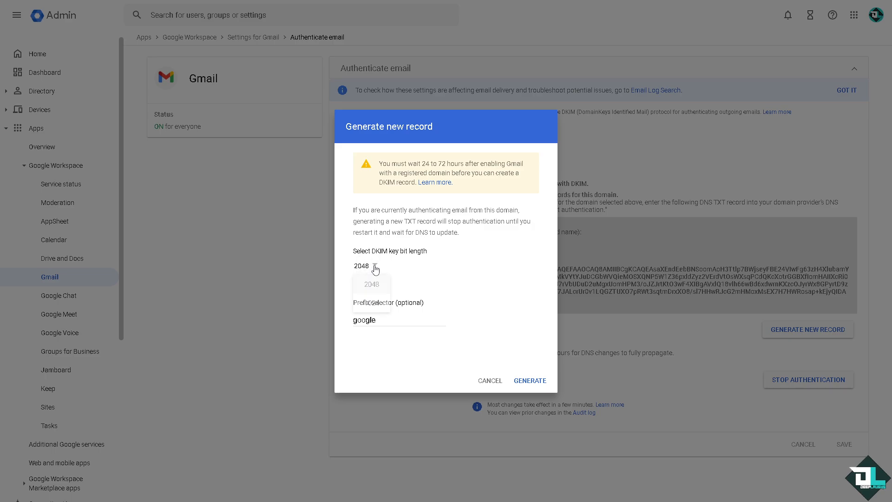
pyautogui.click(439, 270)
pyautogui.click(528, 381)
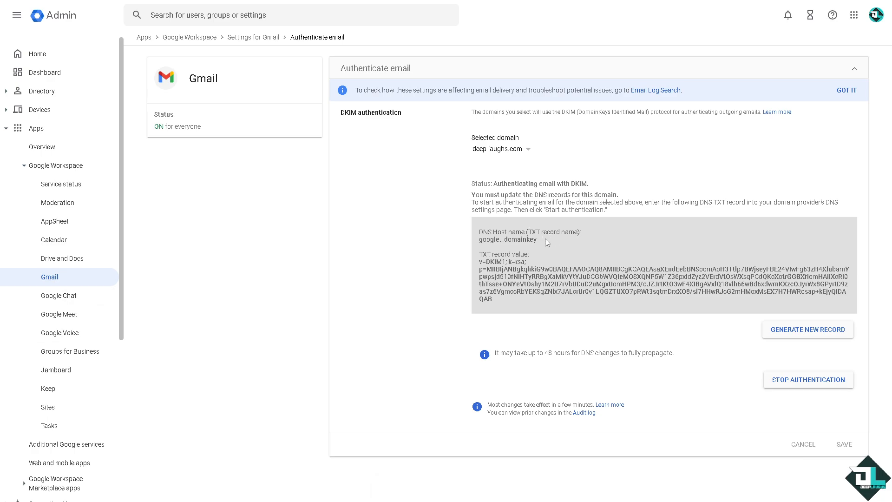
# - Copy the DNS host name google._domainkey from the DKIM authentication details
pyautogui.moveTo(539, 239); pyautogui.dragTo(478, 241)
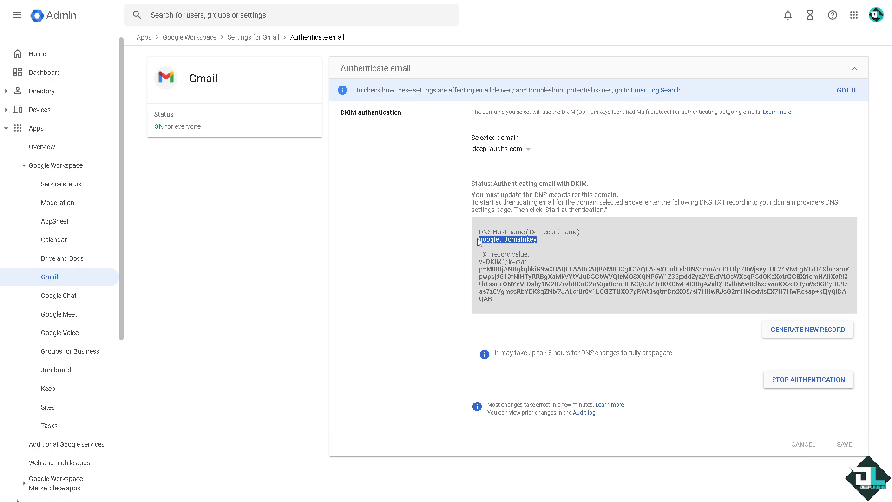
pyautogui.rightClick(514, 241)
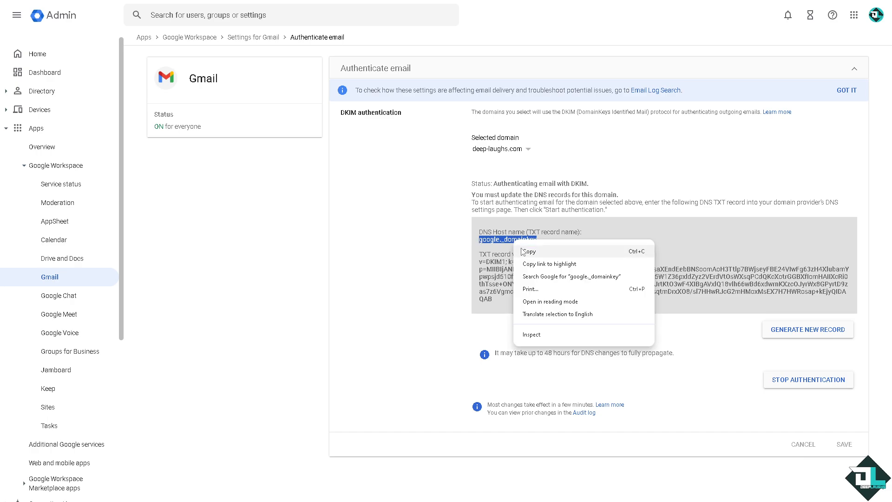
pyautogui.click(522, 250)
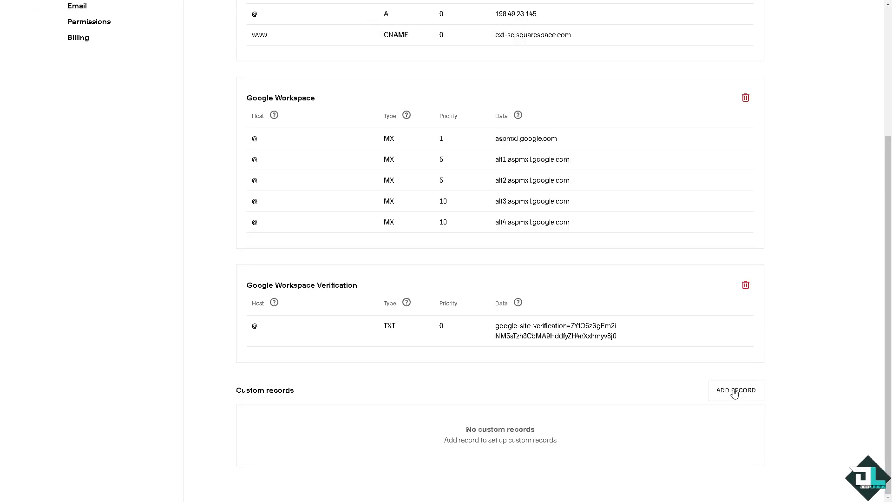
# - In the Squarespace DNS settings, add a custom record of type TXT and paste google._domainkey as its host
pyautogui.click(736, 390)
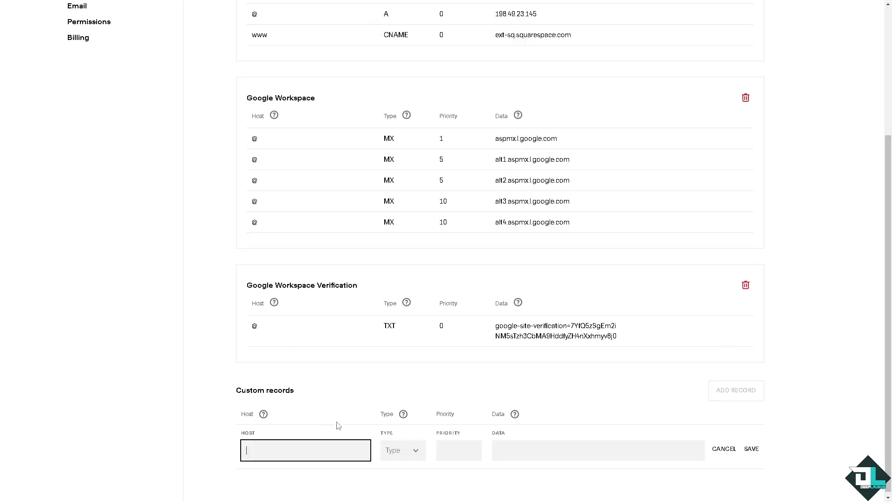
pyautogui.click(415, 451)
pyautogui.click(401, 449)
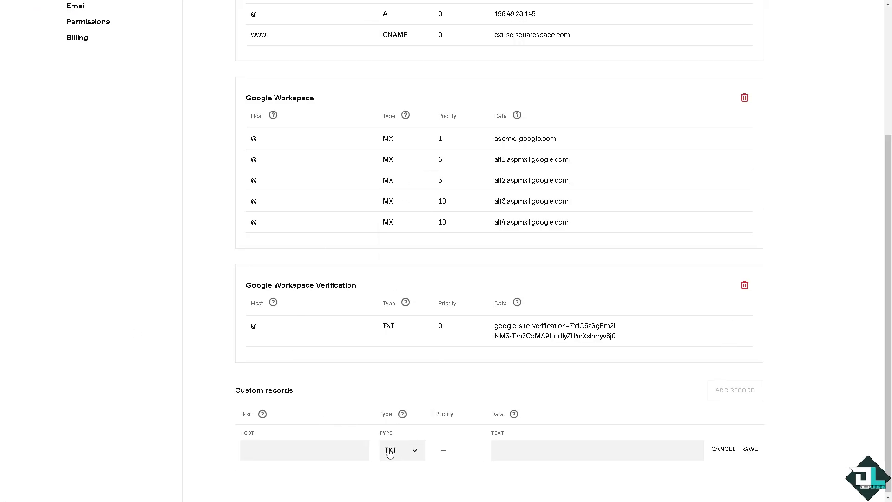
pyautogui.click(340, 449)
pyautogui.hotkey('ctrl', 'v')
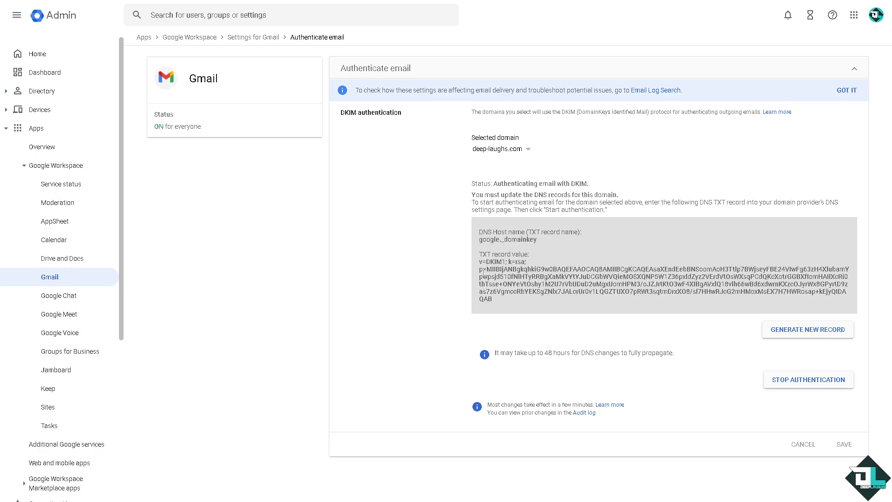
# - Back in the Admin console, copy the complete DKIM TXT record value, from v=DKIM1 through the end of the public key
pyautogui.moveTo(479, 262); pyautogui.dragTo(500, 305)
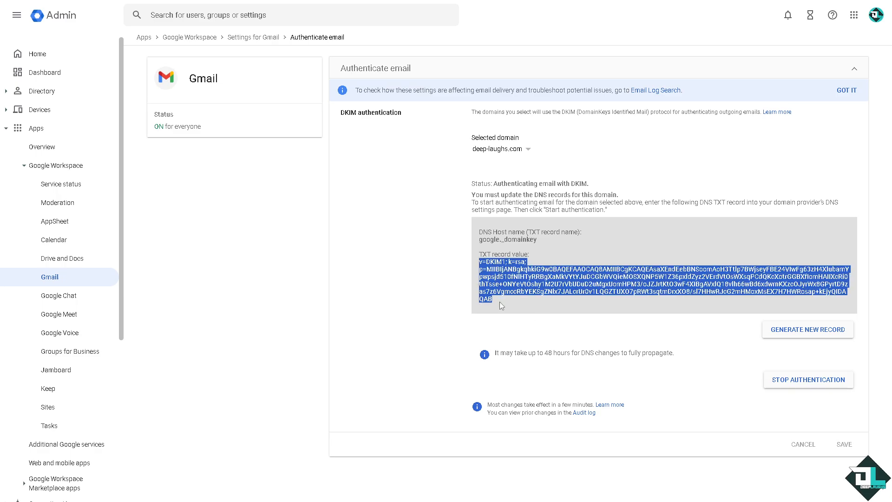
pyautogui.rightClick(495, 280)
pyautogui.click(513, 291)
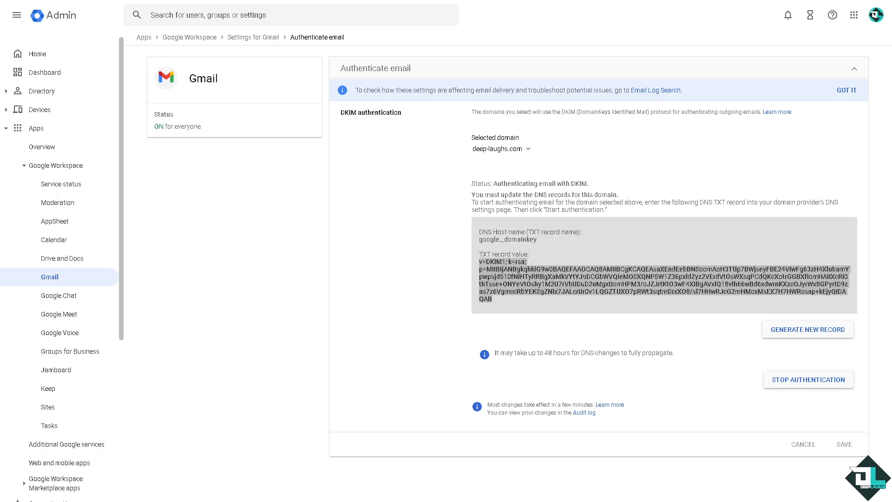
pyautogui.rightClick(579, 277)
pyautogui.click(599, 292)
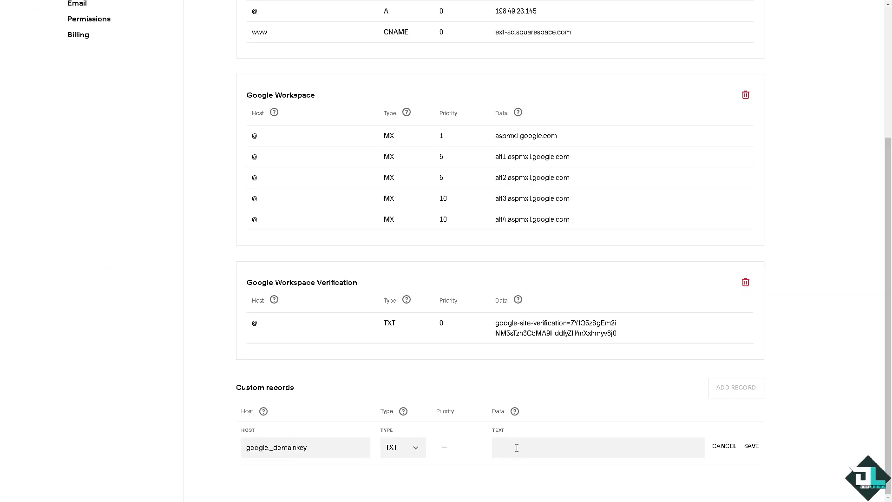
# - In the Squarespace DNS settings, paste the copied DKIM value as the google._domainkey TXT record's data and save the record
pyautogui.click(532, 447)
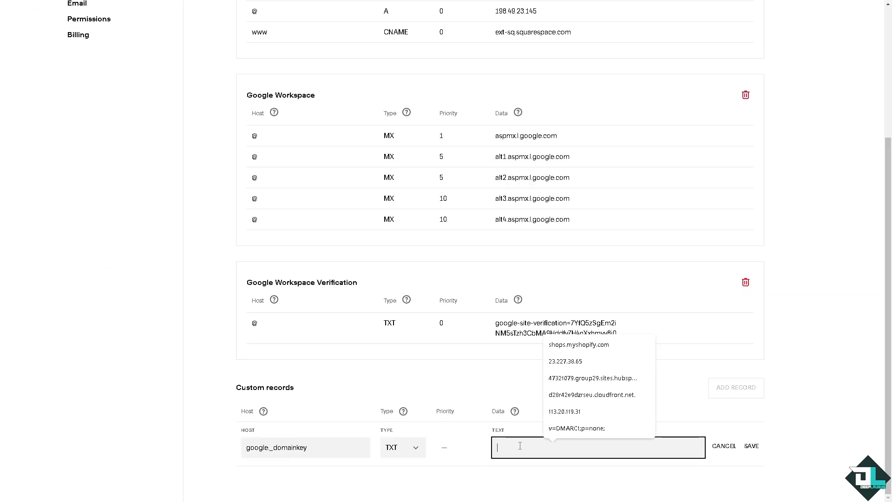
pyautogui.hotkey('ctrl', 'v')
pyautogui.click(643, 407)
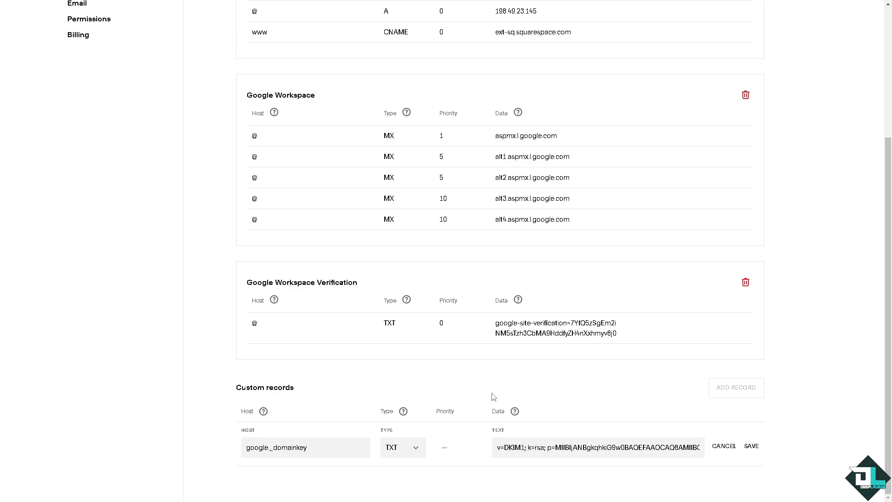
pyautogui.click(752, 447)
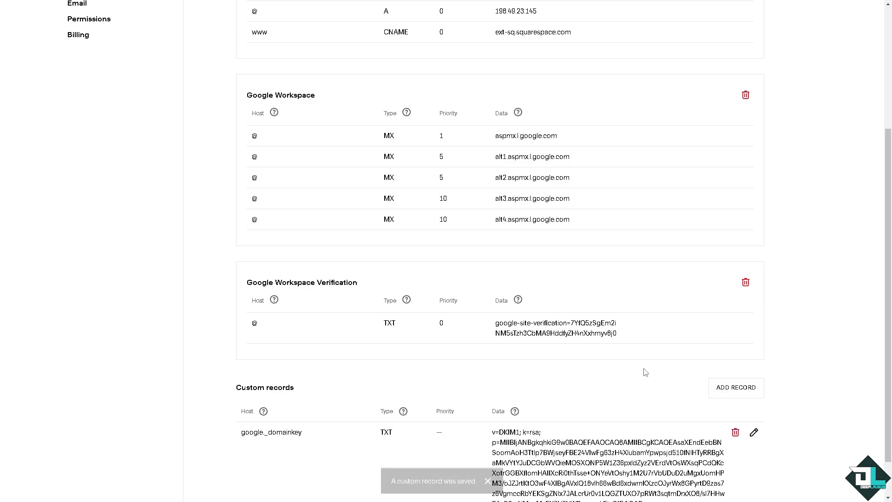
pyautogui.scroll(-2, 644, 373)
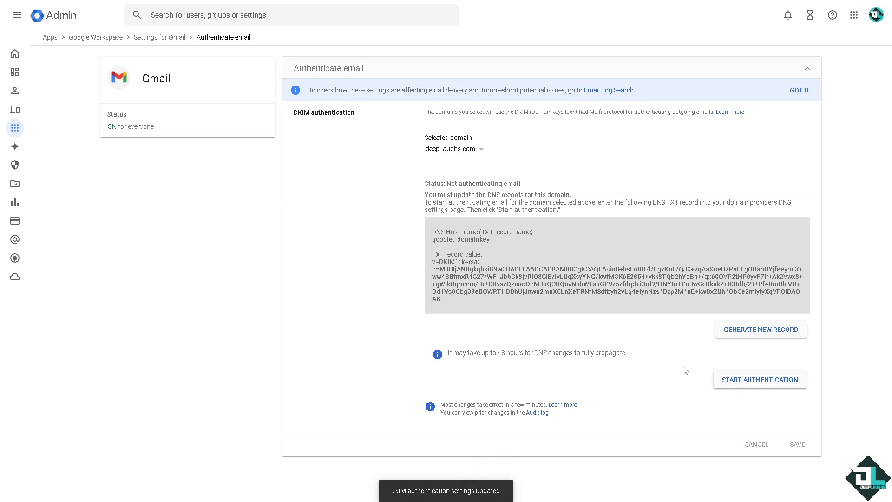
# - Switch to the Admin console and start DKIM authentication for deep-laughs.com
pyautogui.click(753, 383)
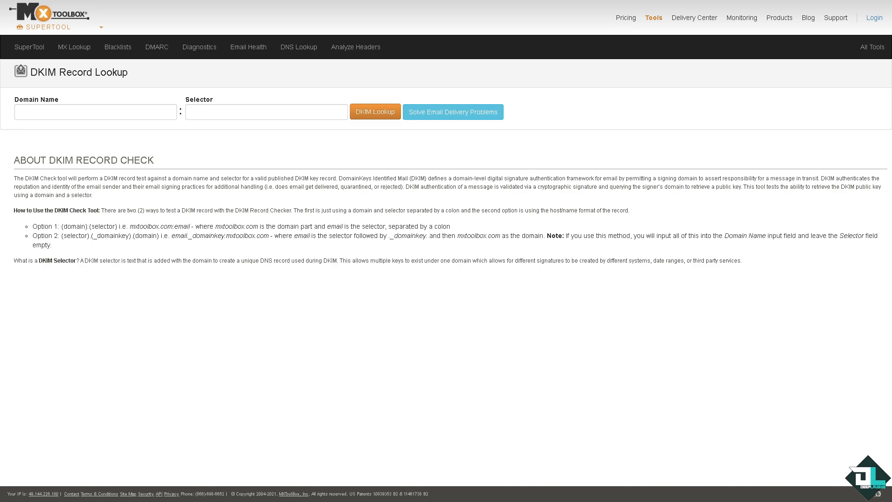
# - In MxToolbox's DKIM Record Lookup, look up the domain deep-laughs.com with the selector google
pyautogui.click(116, 114)
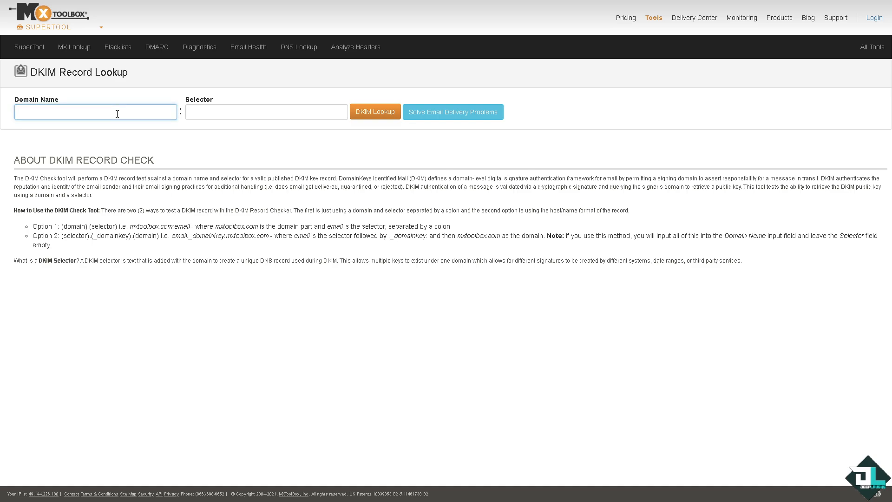
pyautogui.write('deep-laughs.com')
pyautogui.press('Tab')
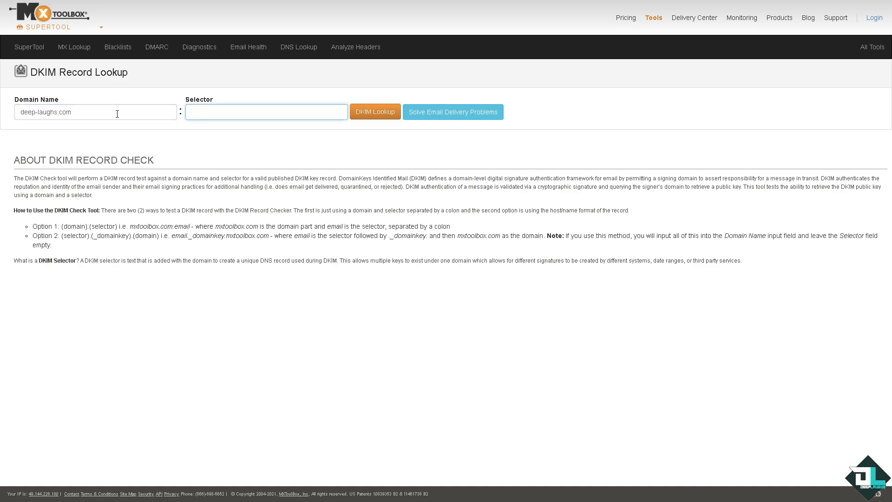
pyautogui.write('google')
pyautogui.click(372, 112)
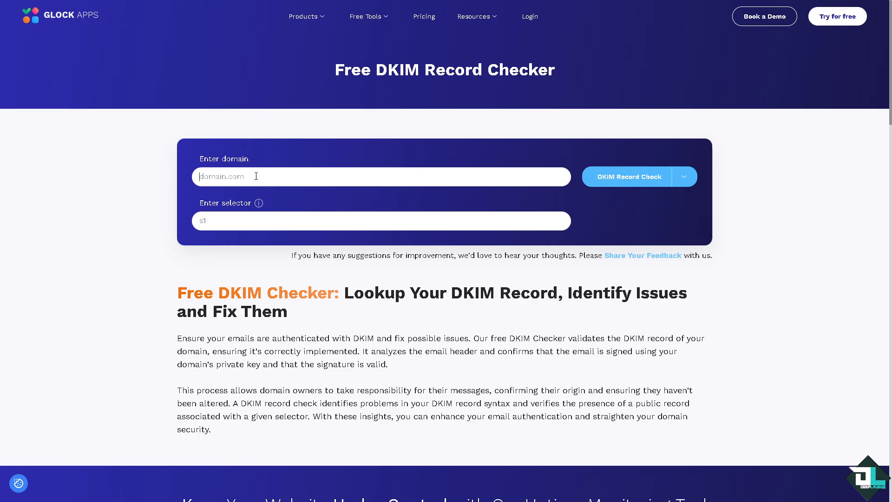
# - In the GlockApps DKIM Record Checker, check deep-laughs.com with selector google and review the record explanation and check results
pyautogui.write('deep-laughs.com')
pyautogui.click(241, 217)
pyautogui.write('google')
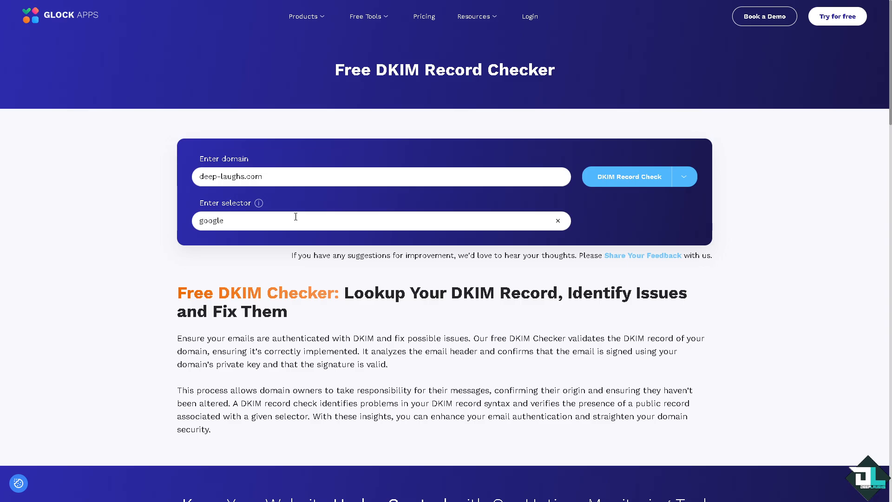
pyautogui.click(625, 186)
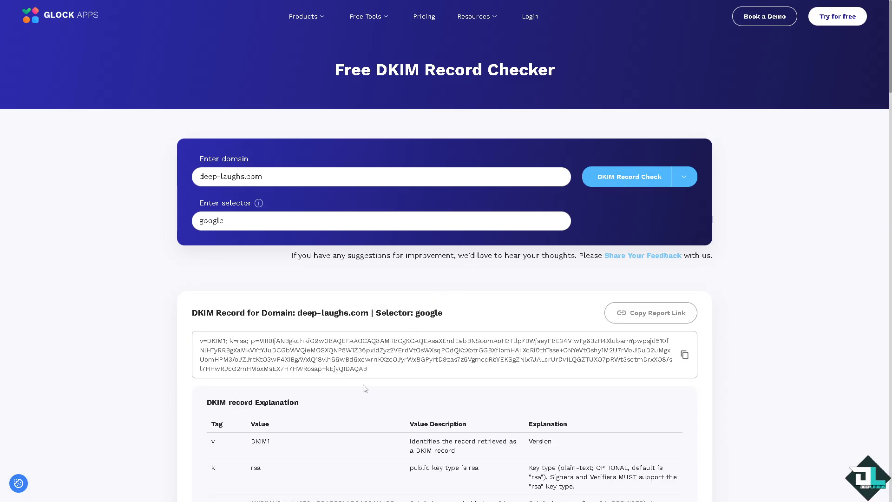
pyautogui.scroll(-2, 365, 389)
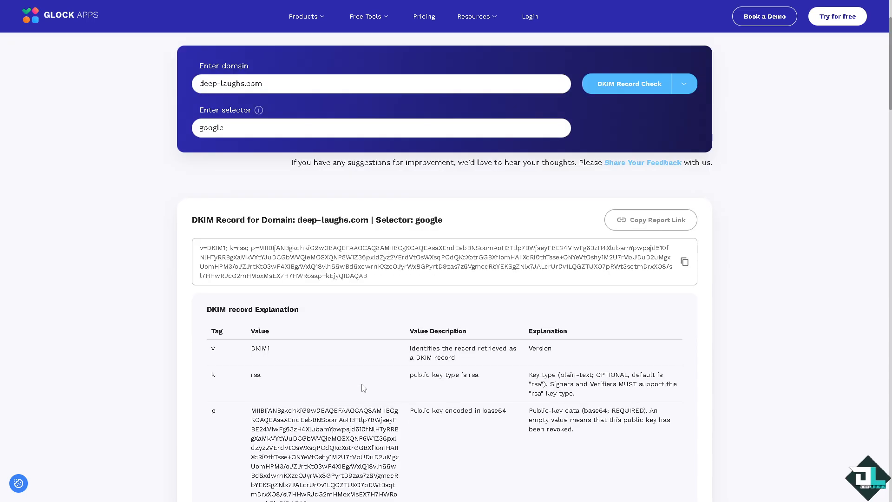
pyautogui.scroll(-5, 364, 388)
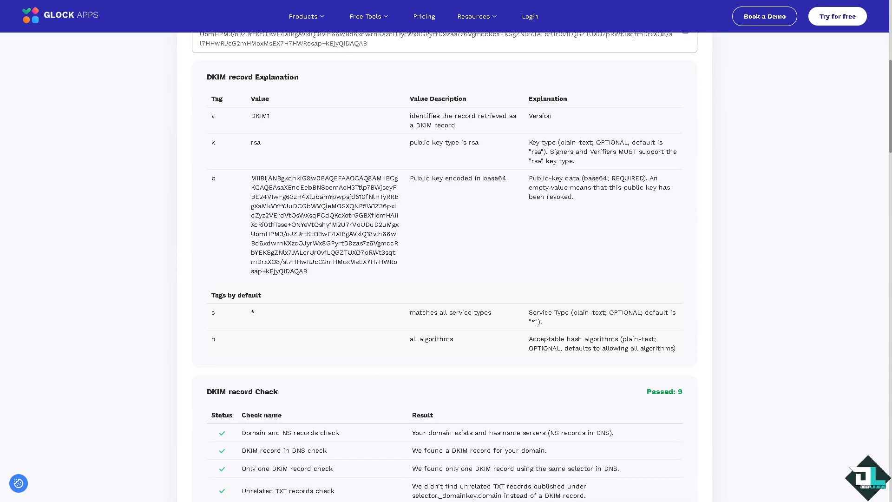